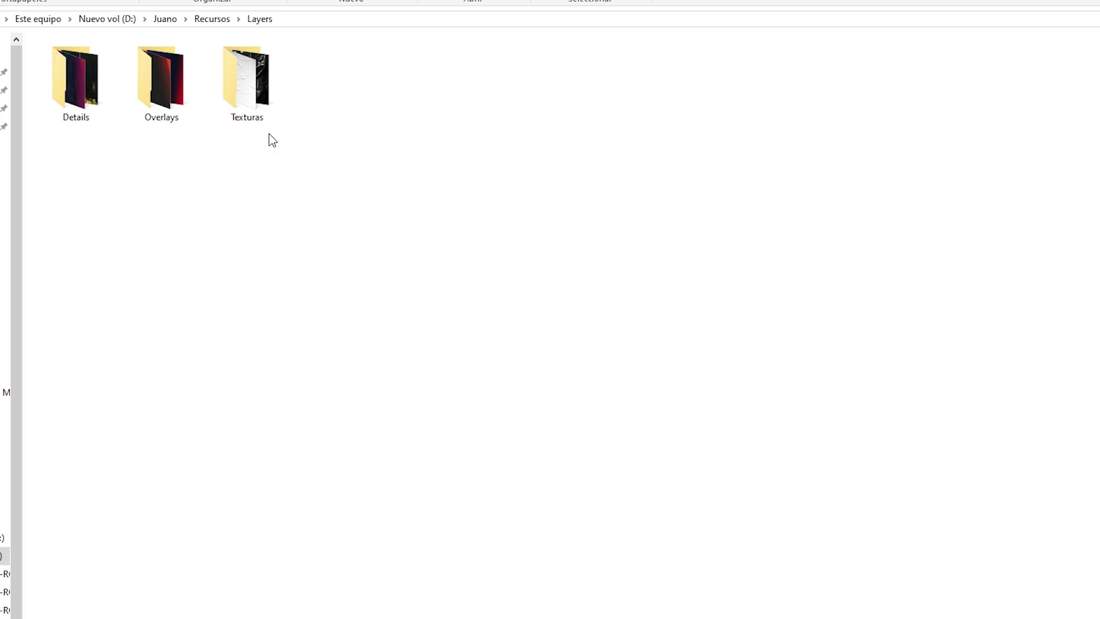
Browse the Texturas, Overlays and Details folders, then drag TEX (10) from Texturas into the beach photo.
{"action": "double_click", "coordinate": [256, 110]}
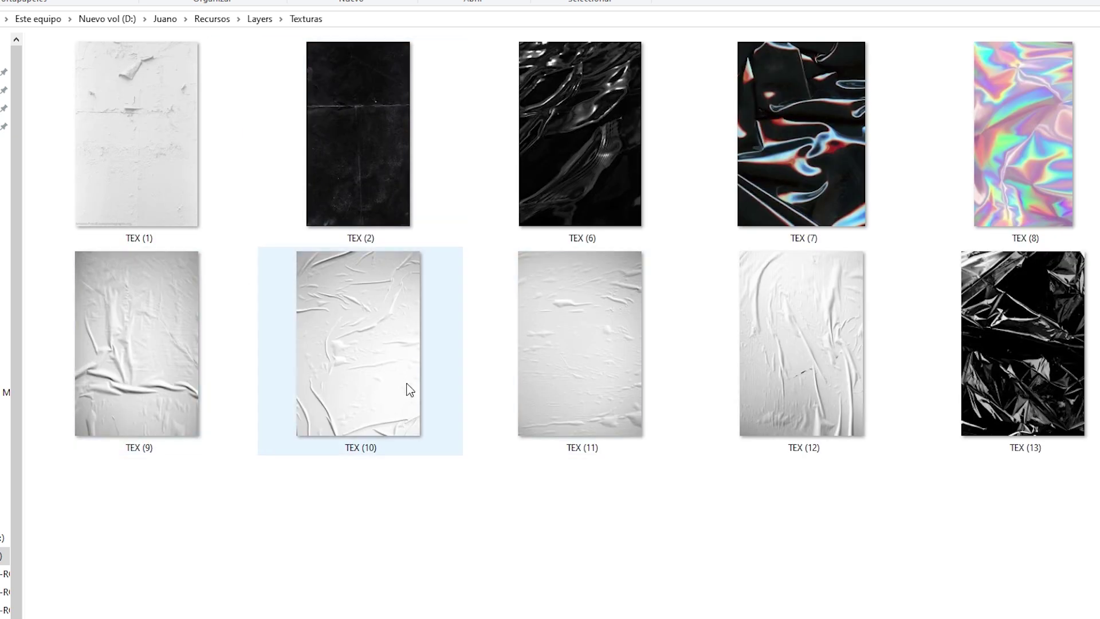
{"action": "key", "text": "alt+Left"}
{"action": "double_click", "coordinate": [162, 115]}
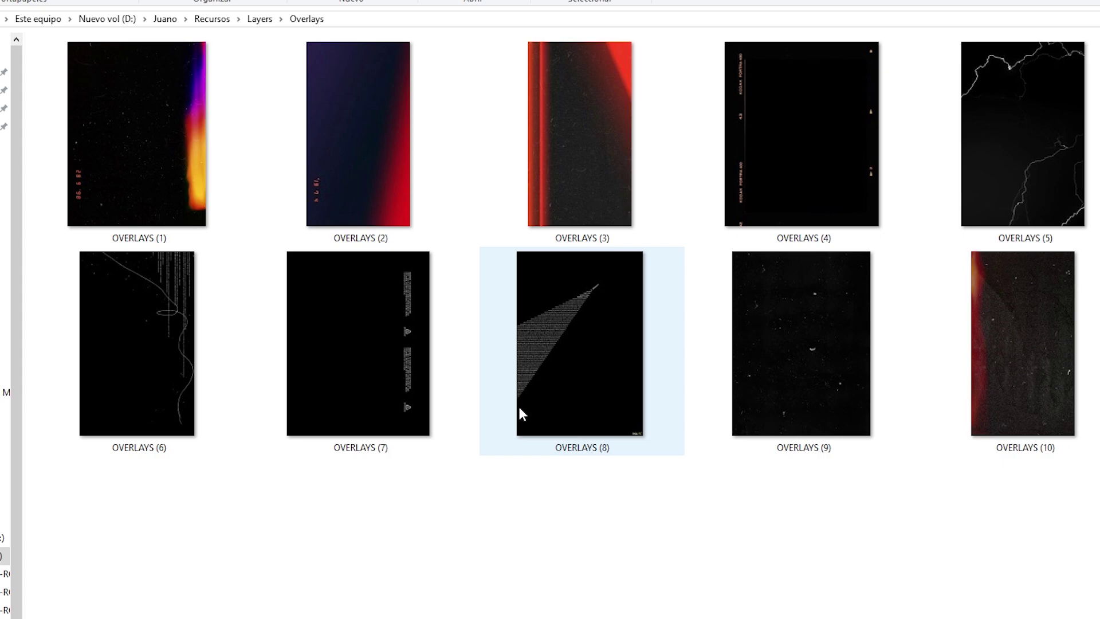
{"action": "key", "text": "alt+Left"}
{"action": "double_click", "coordinate": [91, 109]}
{"action": "key", "text": "alt+Left"}
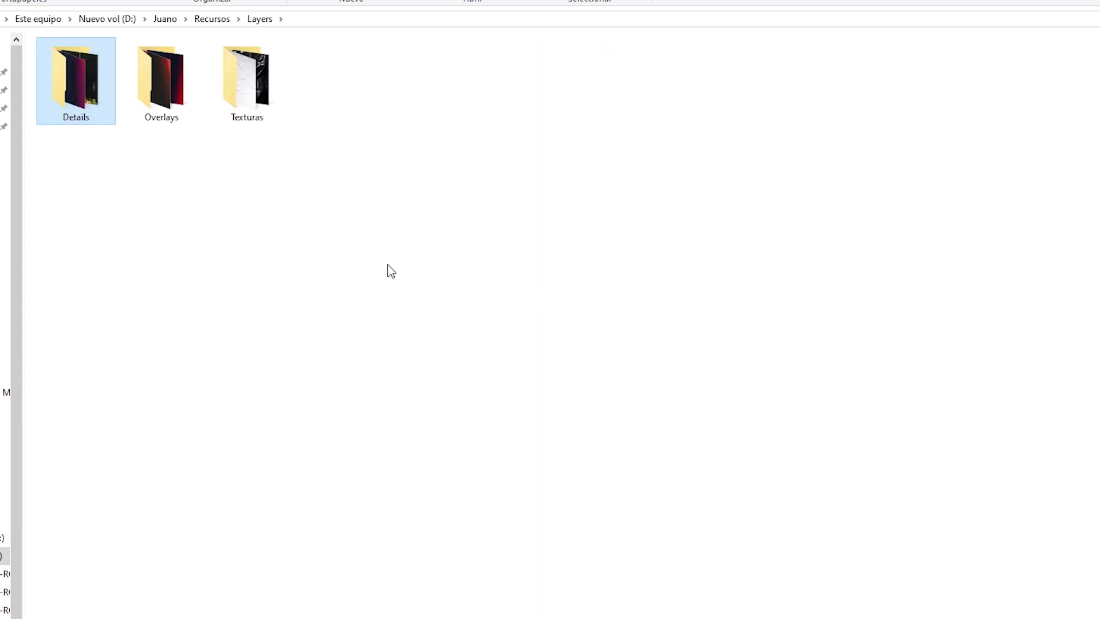
{"action": "double_click", "coordinate": [266, 114]}
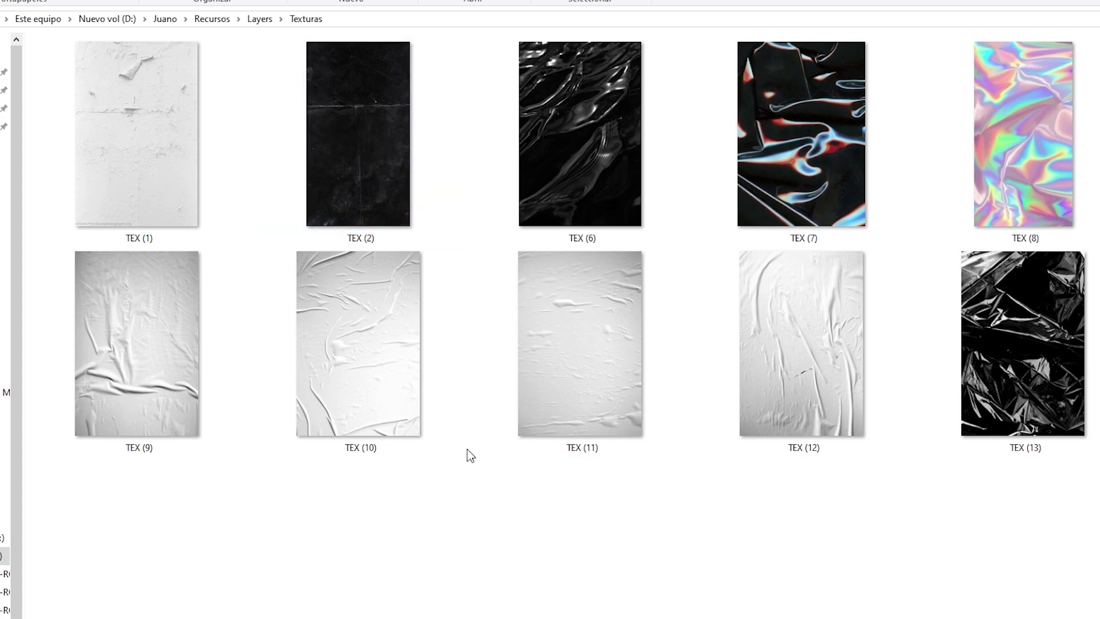
{"action": "left_click", "coordinate": [371, 392]}
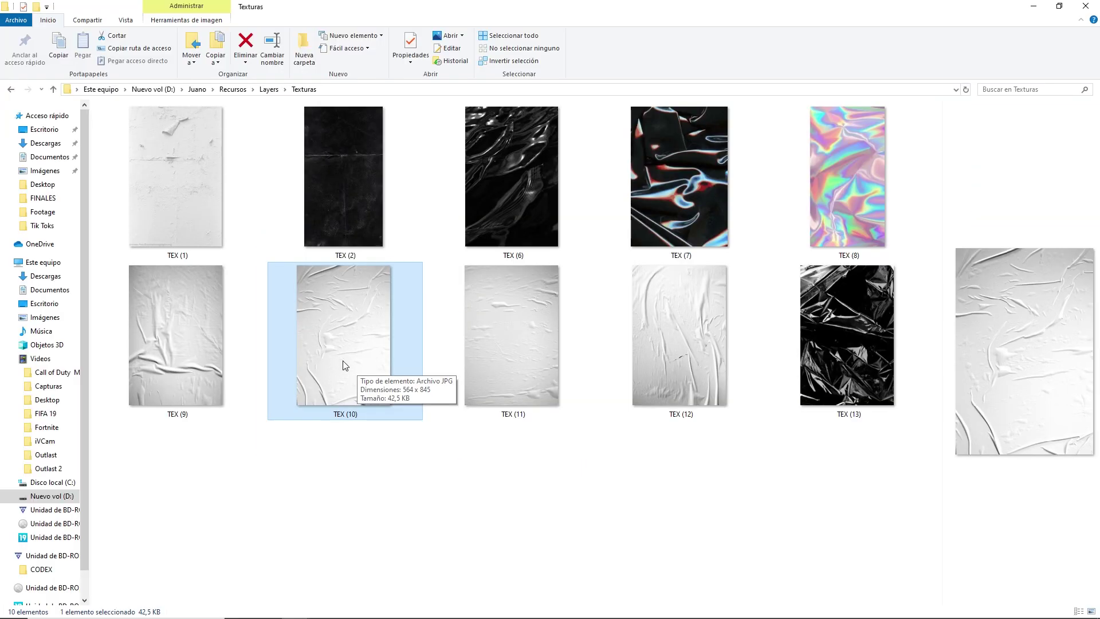
{"action": "mouse_move", "coordinate": [343, 363]}
{"action": "left_mouse_down"}
{"action": "mouse_move", "coordinate": [491, 610]}
{"action": "mouse_move", "coordinate": [386, 263]}
{"action": "left_mouse_up"}
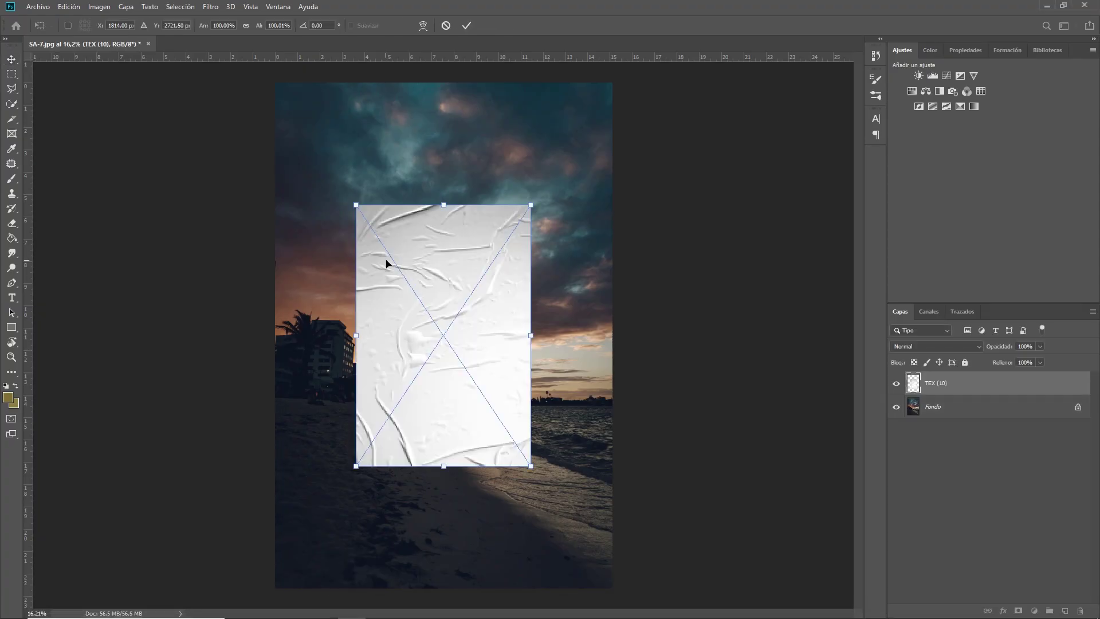
Stretch TEX (10) to fill the whole canvas and commit the transform.
{"action": "left_click_drag", "start_coordinate": [356, 204], "coordinate": [251, 96]}
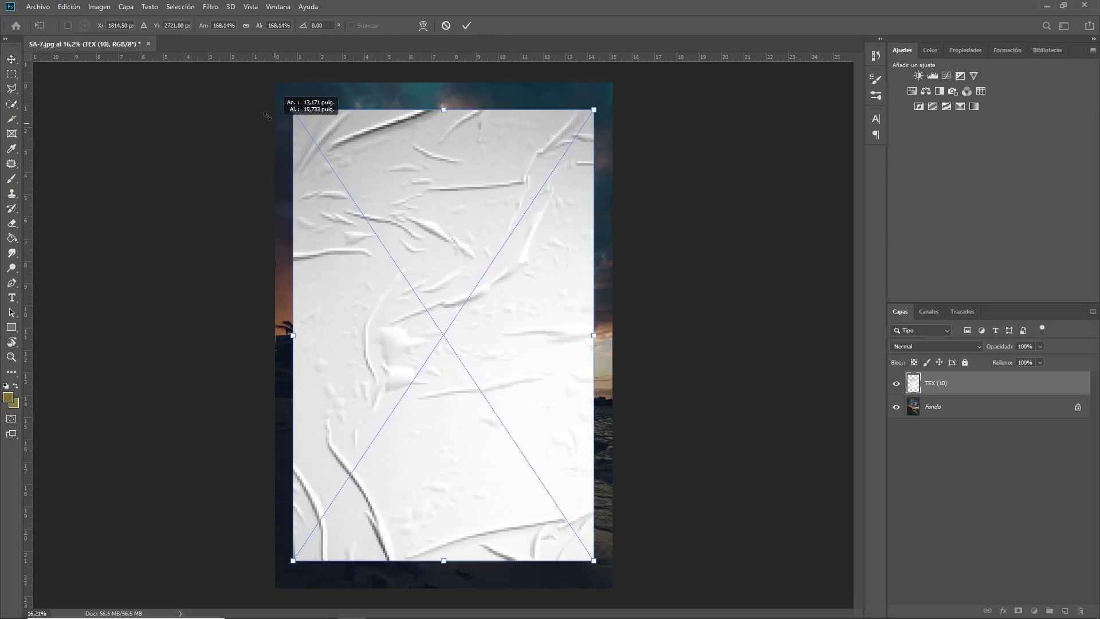
{"action": "left_click", "coordinate": [466, 25]}
{"action": "key", "text": "z"}
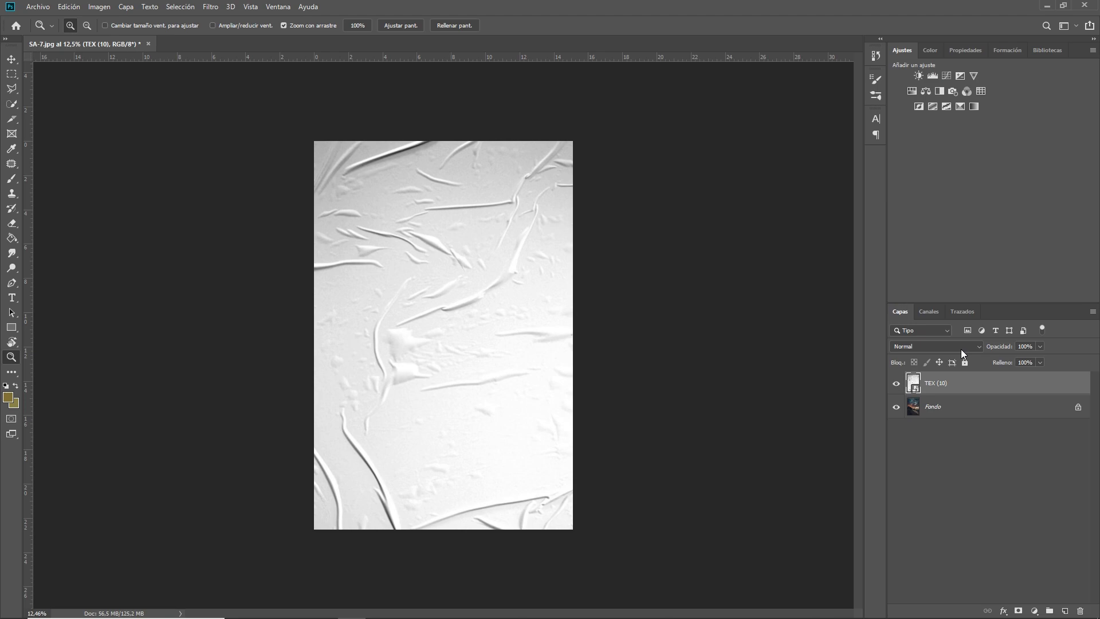
Preview blend modes on the TEX (10) layer and settle on Multiplicar.
{"action": "left_click", "coordinate": [962, 354]}
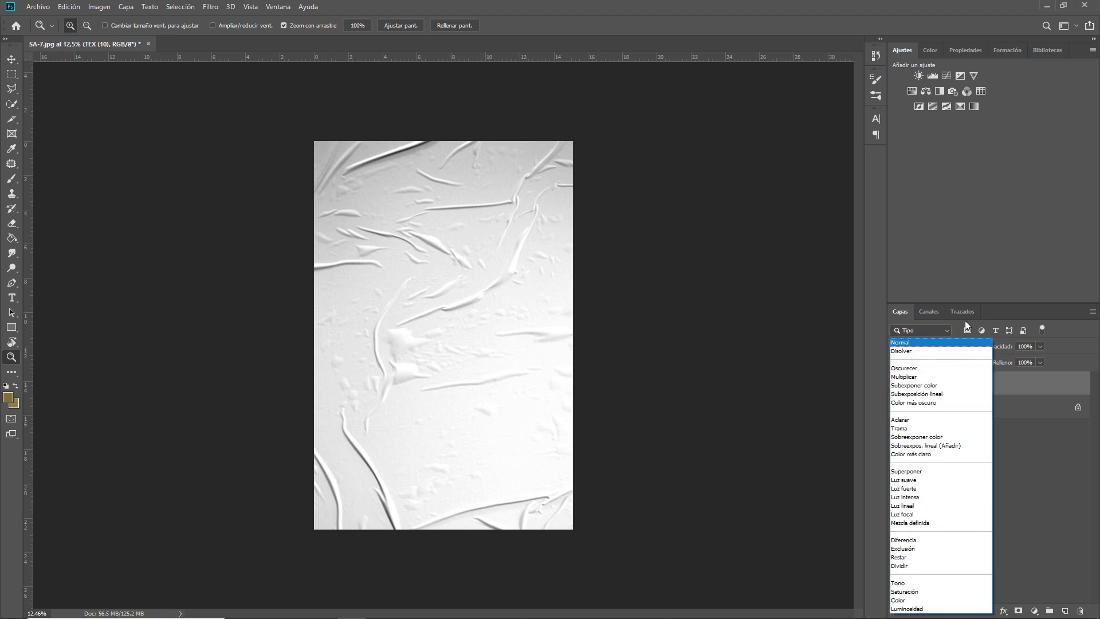
{"action": "key", "text": "Escape"}
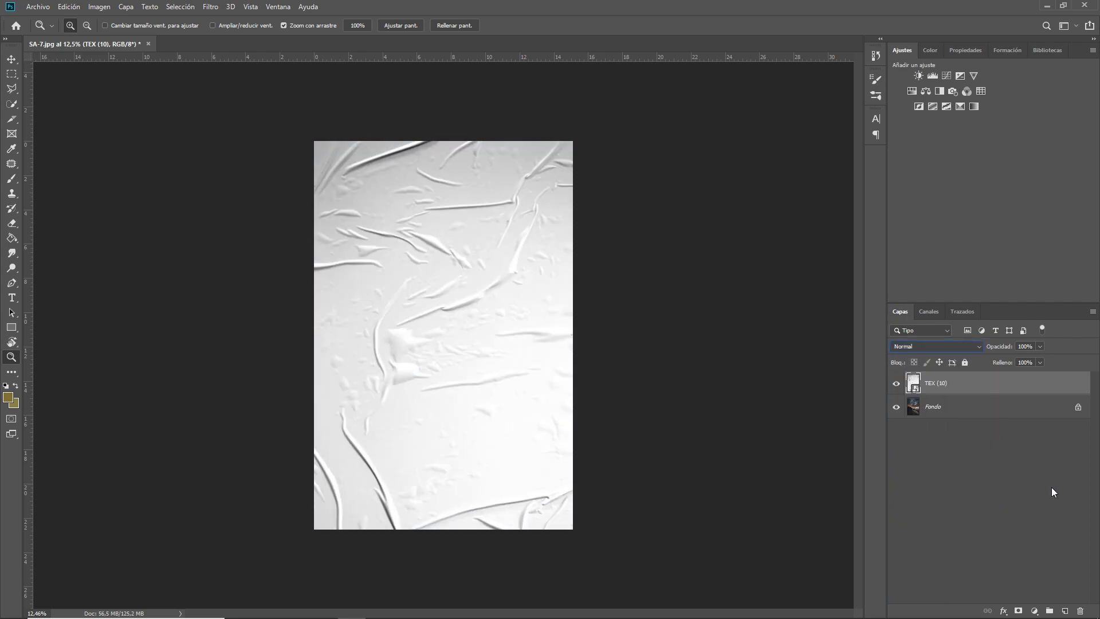
{"action": "left_click", "coordinate": [965, 348]}
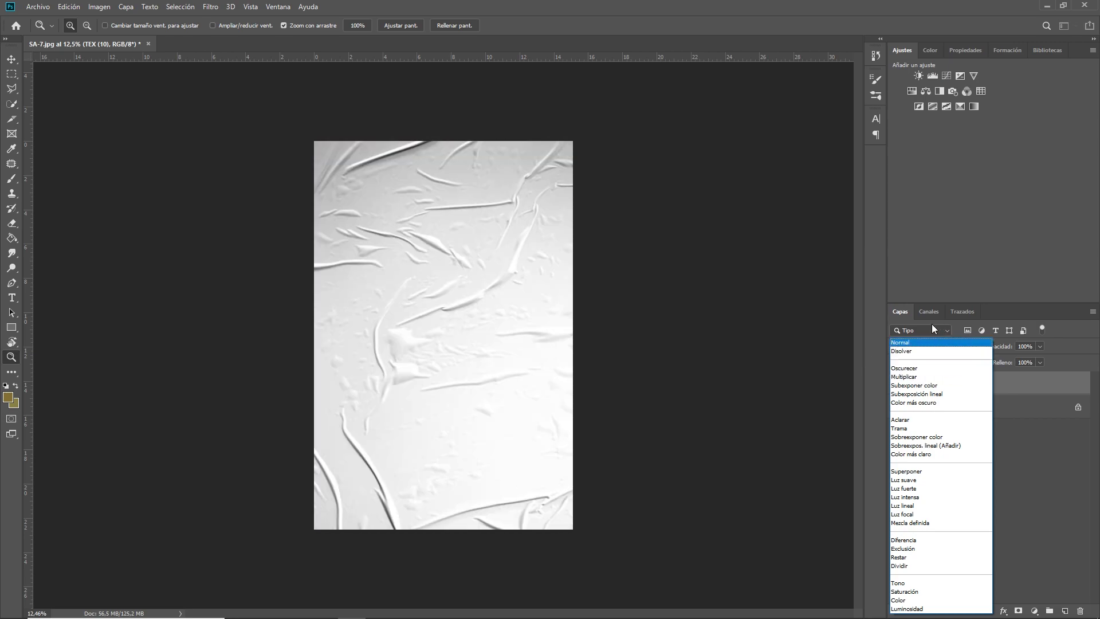
{"action": "left_click", "coordinate": [1057, 493]}
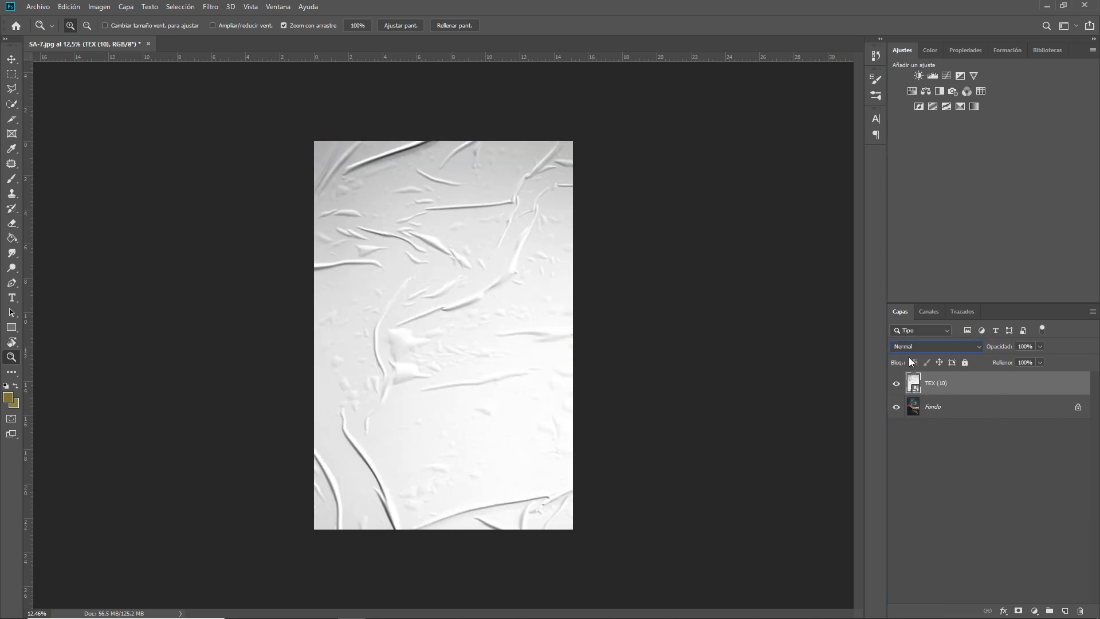
{"action": "left_click", "coordinate": [936, 348]}
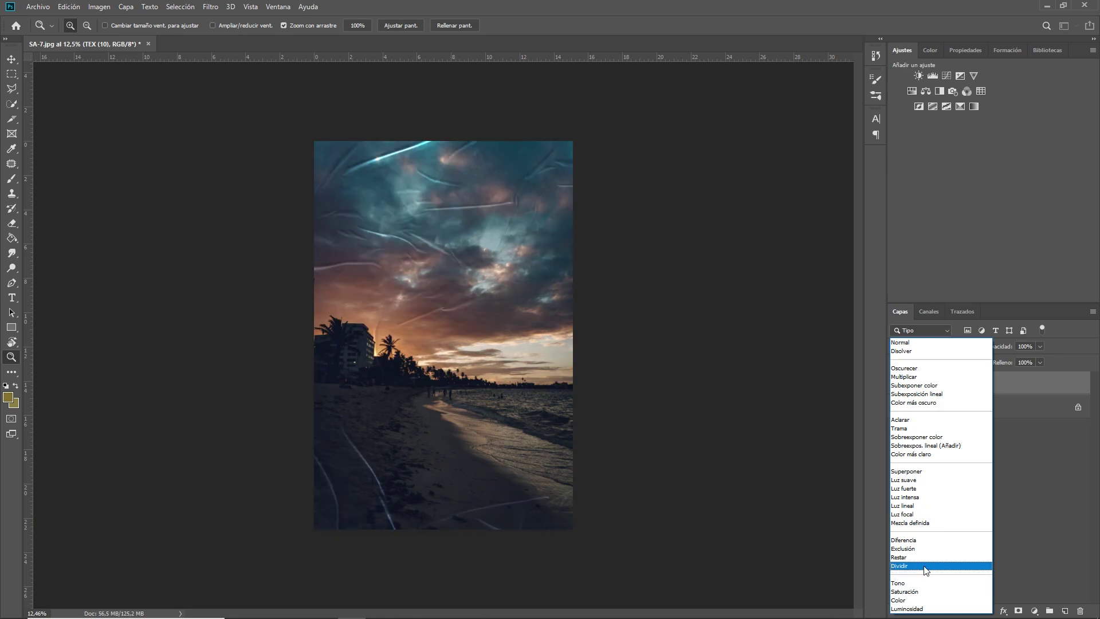
{"action": "left_click", "coordinate": [916, 379]}
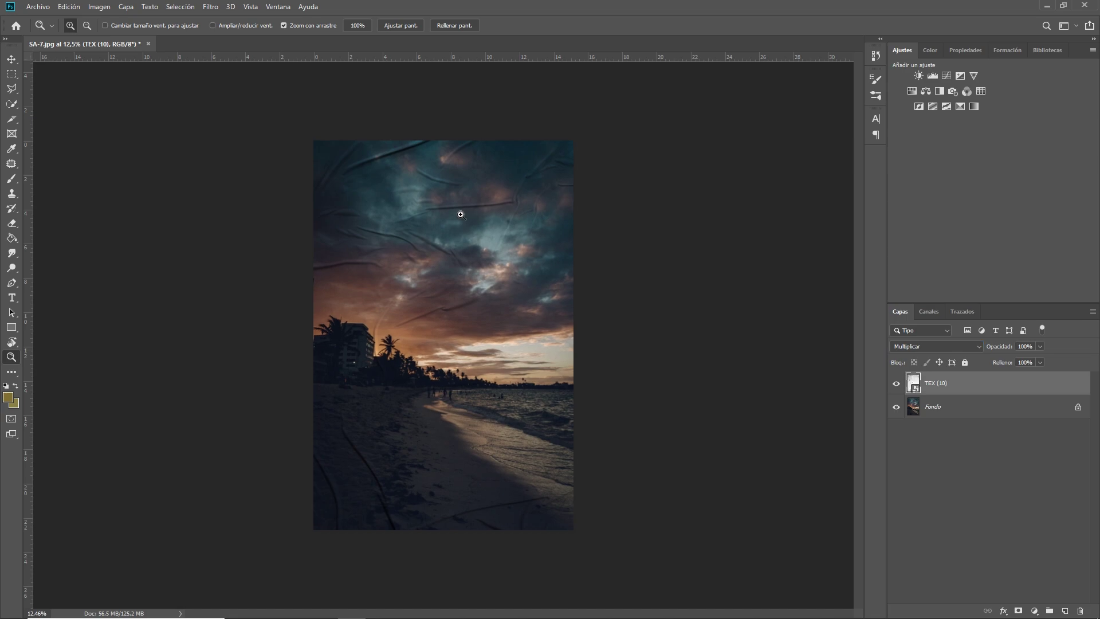
Lower TEX (10) to 71% opacity, inspect the palm trees up close, and add a layer mask.
{"action": "left_click_drag", "start_coordinate": [458, 214], "coordinate": [438, 216]}
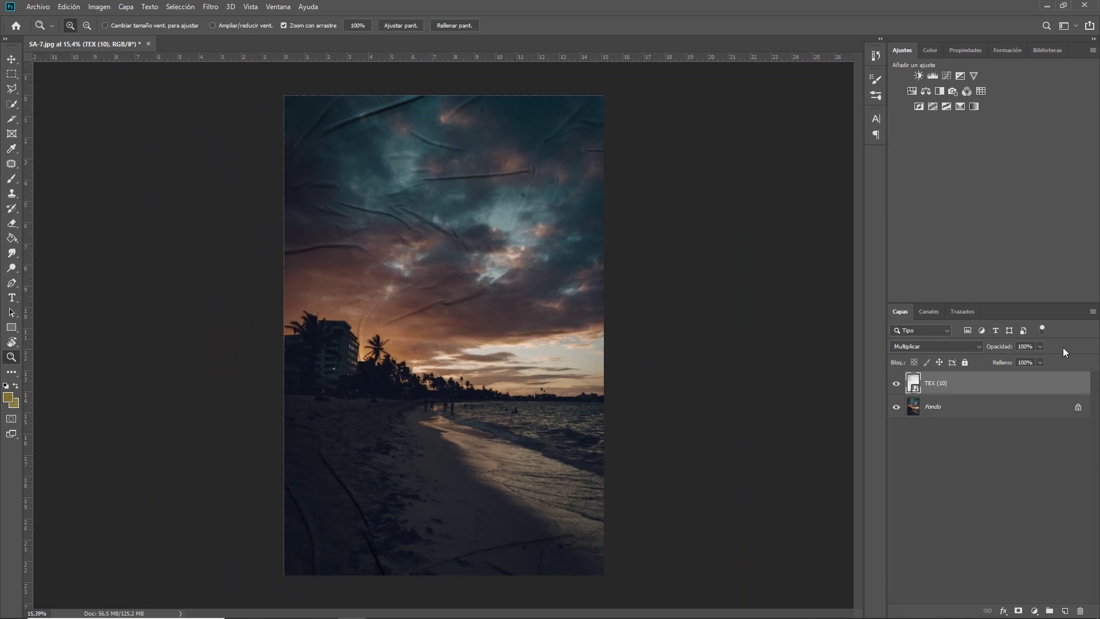
{"action": "left_click_drag", "start_coordinate": [1000, 351], "coordinate": [982, 351]}
{"action": "mouse_move", "coordinate": [385, 346]}
{"action": "left_mouse_down"}
{"action": "mouse_move", "coordinate": [432, 353]}
{"action": "mouse_move", "coordinate": [401, 372]}
{"action": "left_mouse_up"}
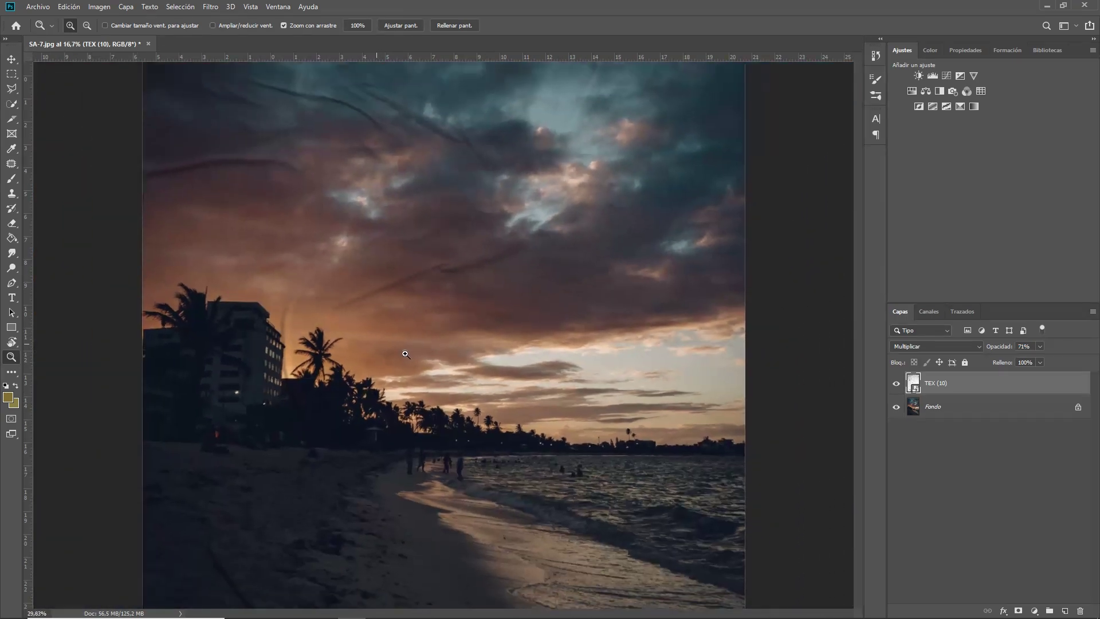
{"action": "mouse_move", "coordinate": [419, 409]}
{"action": "left_mouse_down"}
{"action": "mouse_move", "coordinate": [443, 360]}
{"action": "mouse_move", "coordinate": [459, 370]}
{"action": "left_mouse_up"}
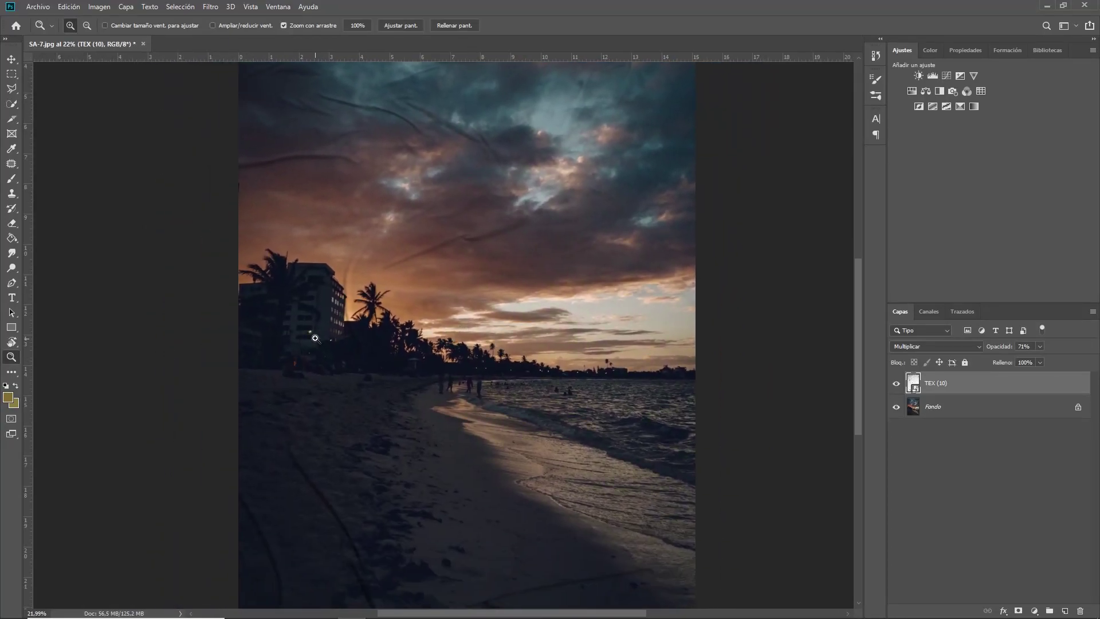
{"action": "left_click_drag", "start_coordinate": [321, 332], "coordinate": [329, 335]}
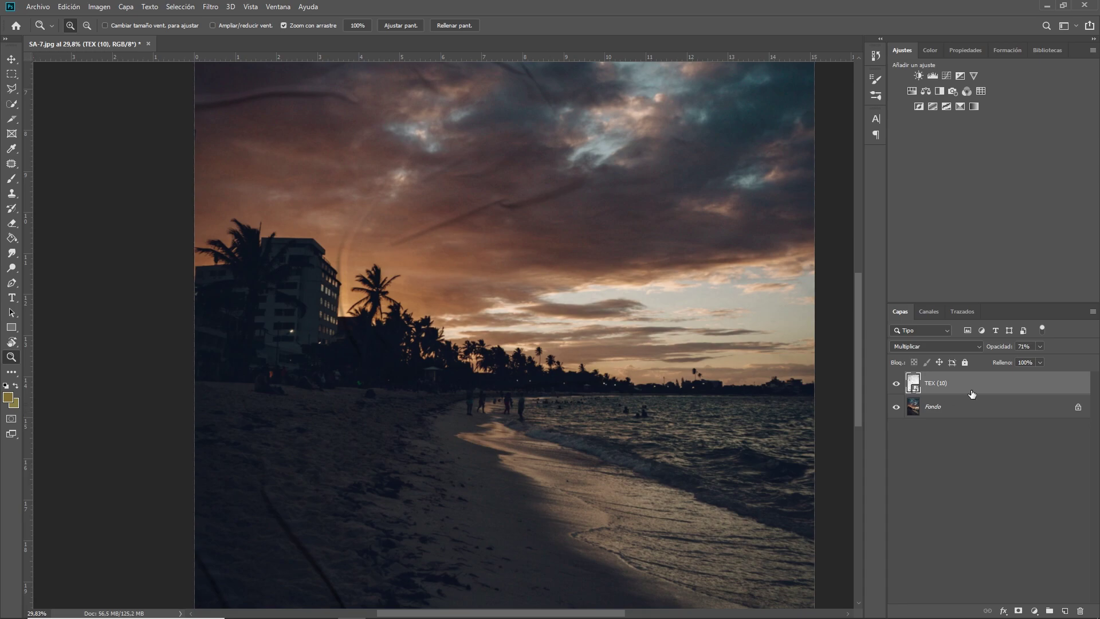
{"action": "left_click", "coordinate": [1019, 611]}
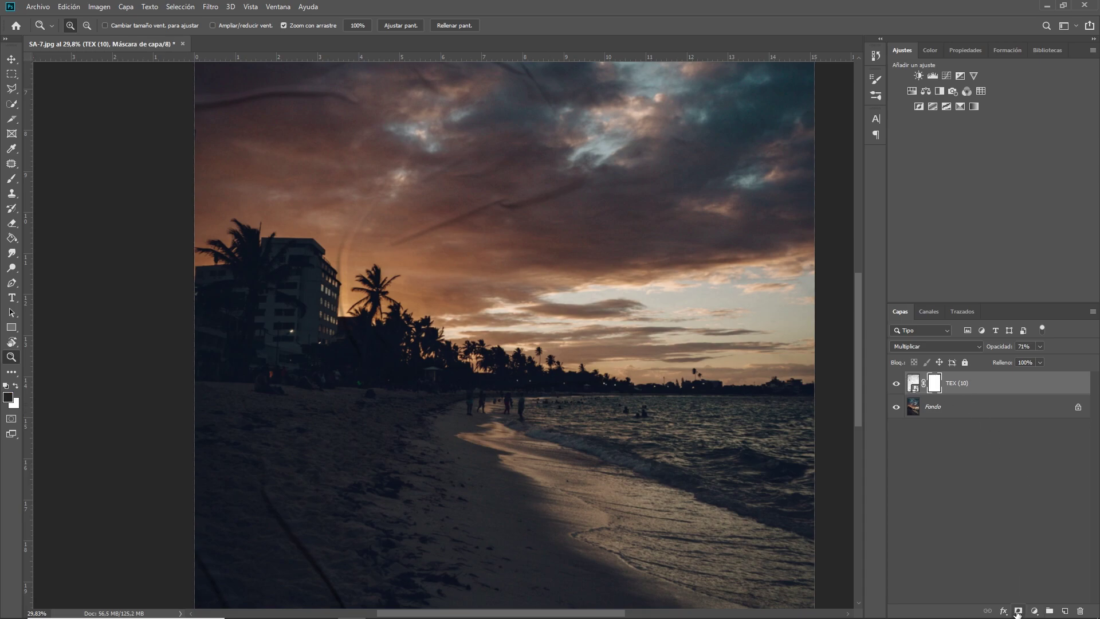
Preview OVERLAYS (4), then drag OVERLAYS (1) from the Overlays folder onto the canvas.
{"action": "key", "text": "b"}
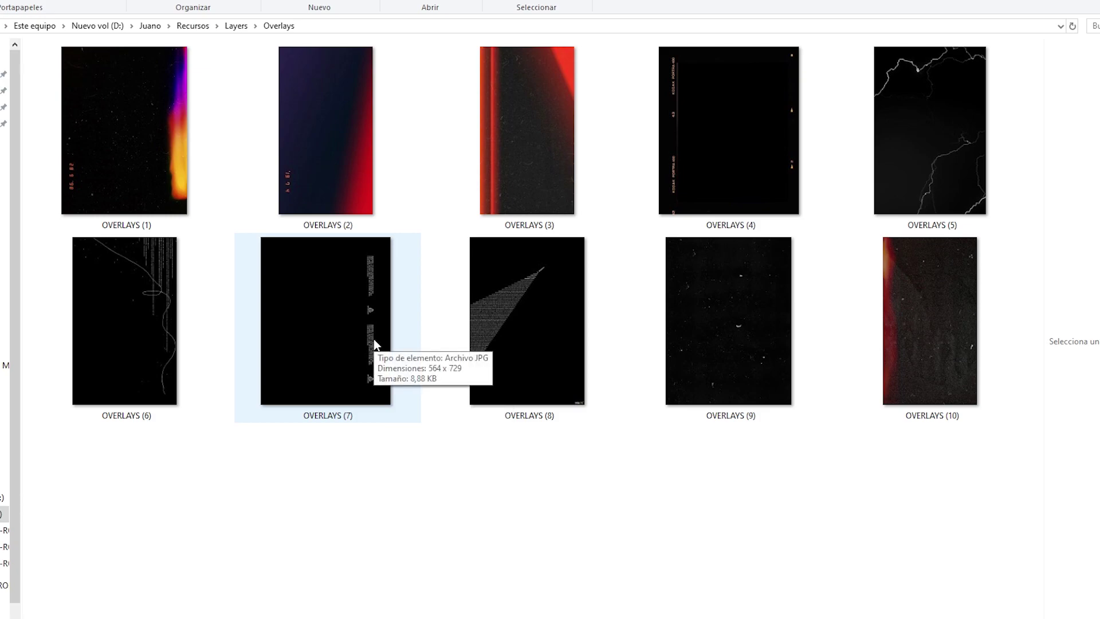
{"action": "double_click", "coordinate": [645, 128]}
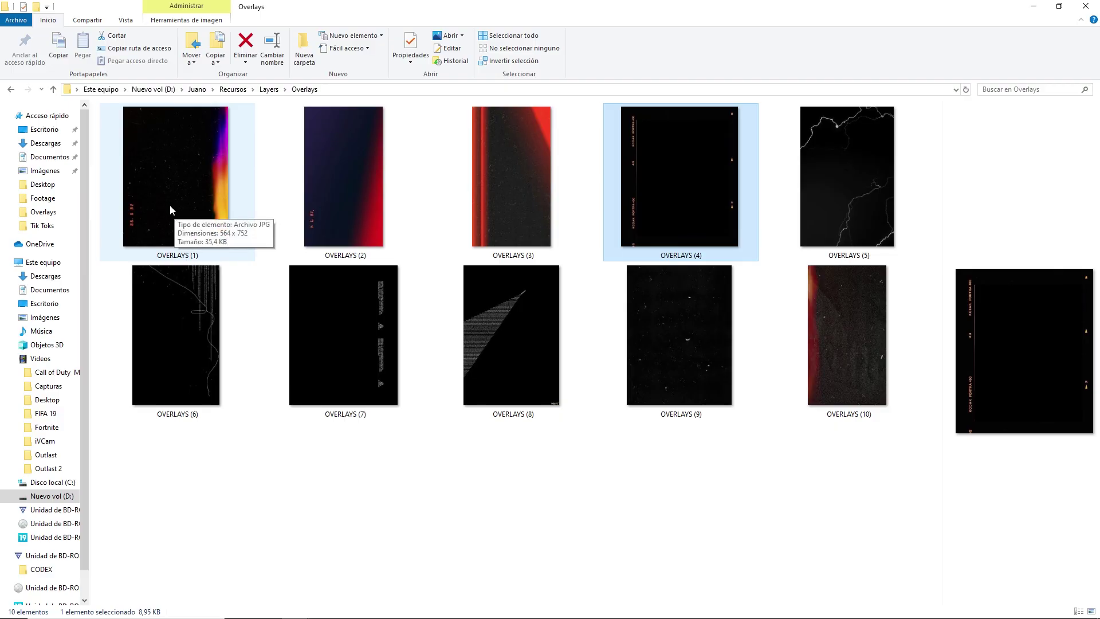
{"action": "mouse_move", "coordinate": [170, 204]}
{"action": "left_mouse_down"}
{"action": "mouse_move", "coordinate": [484, 593]}
{"action": "mouse_move", "coordinate": [415, 335]}
{"action": "left_mouse_up"}
Scale OVERLAYS (1) up to cover the canvas, nudge it left, and commit.
{"action": "left_click_drag", "start_coordinate": [381, 253], "coordinate": [299, 158]}
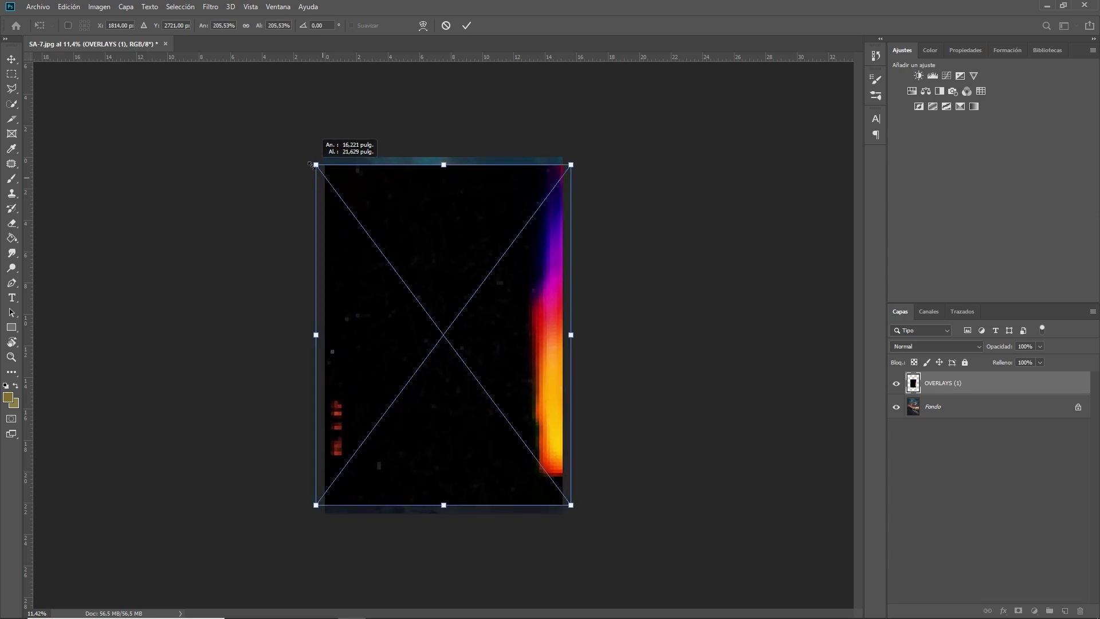
{"action": "left_click_drag", "start_coordinate": [432, 279], "coordinate": [416, 282]}
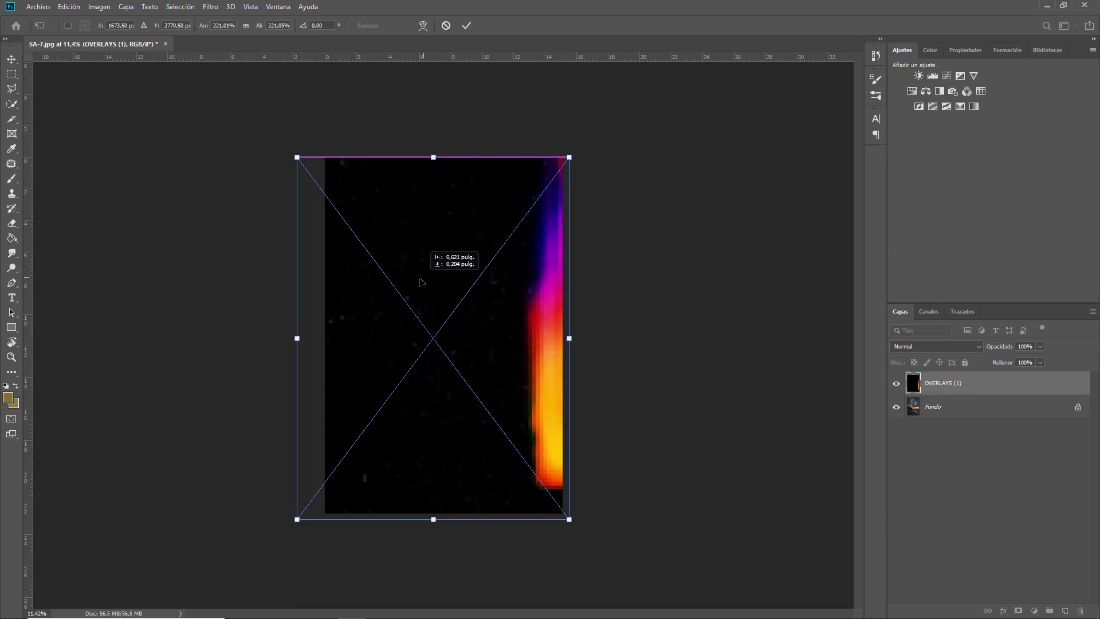
{"action": "left_click", "coordinate": [467, 27]}
{"action": "key", "text": "z"}
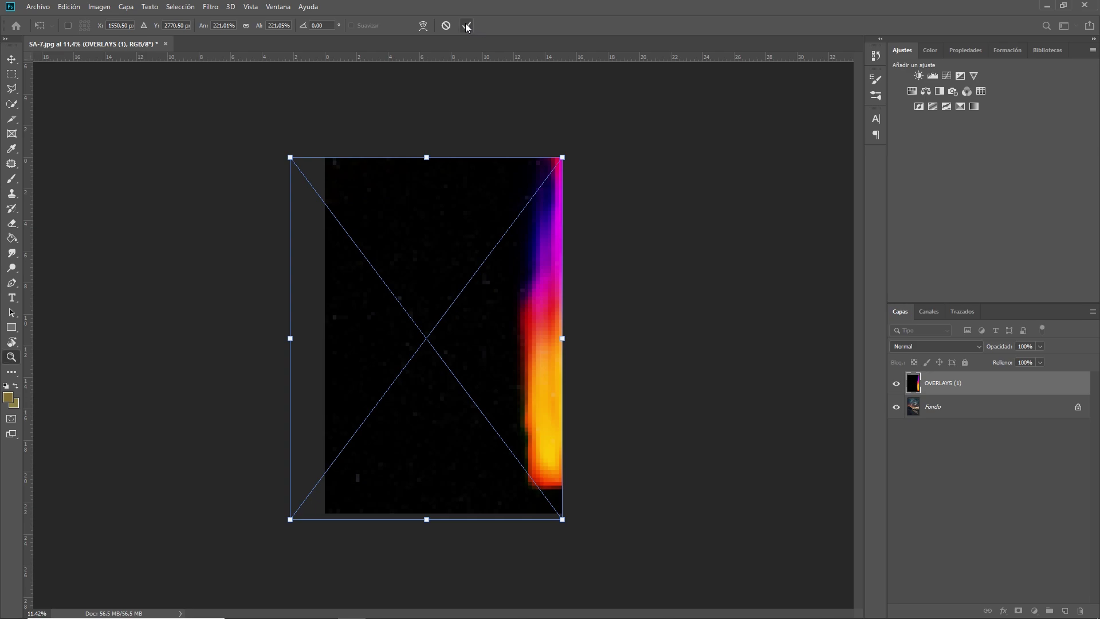
{"action": "scroll", "coordinate": [397, 307], "scroll_direction": "down", "scroll_amount": 1}
{"action": "left_click_drag", "start_coordinate": [398, 307], "coordinate": [412, 302]}
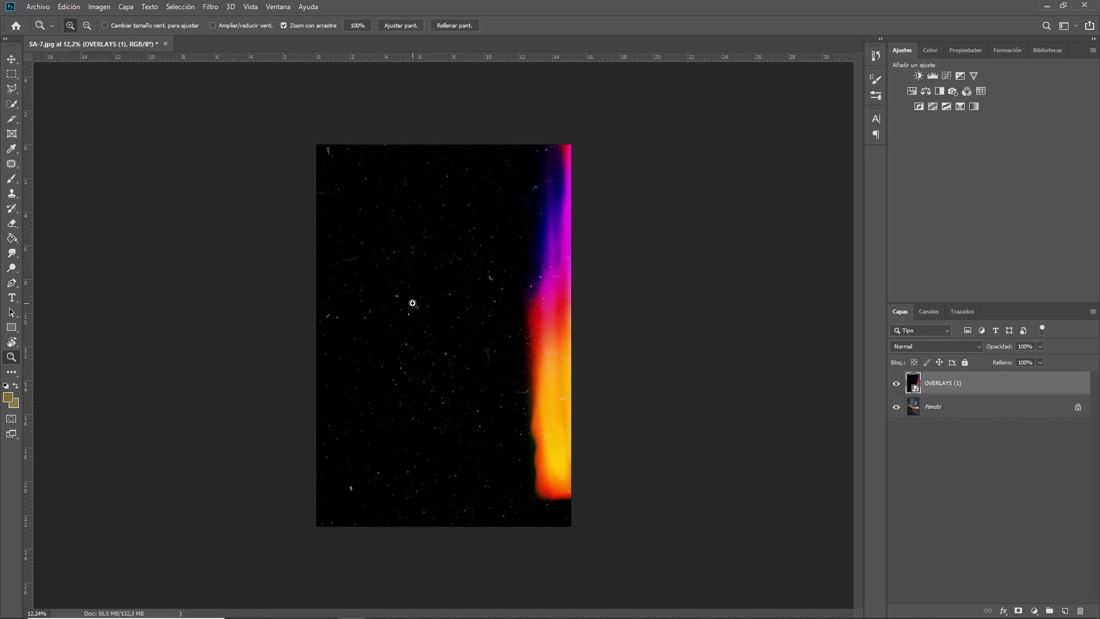
Set the OVERLAYS (1) layer's blend mode to Trama (Screen).
{"action": "mouse_move", "coordinate": [410, 297]}
{"action": "left_mouse_down"}
{"action": "mouse_move", "coordinate": [452, 295]}
{"action": "mouse_move", "coordinate": [413, 300]}
{"action": "mouse_move", "coordinate": [430, 299]}
{"action": "left_mouse_up"}
{"action": "left_click", "coordinate": [955, 346]}
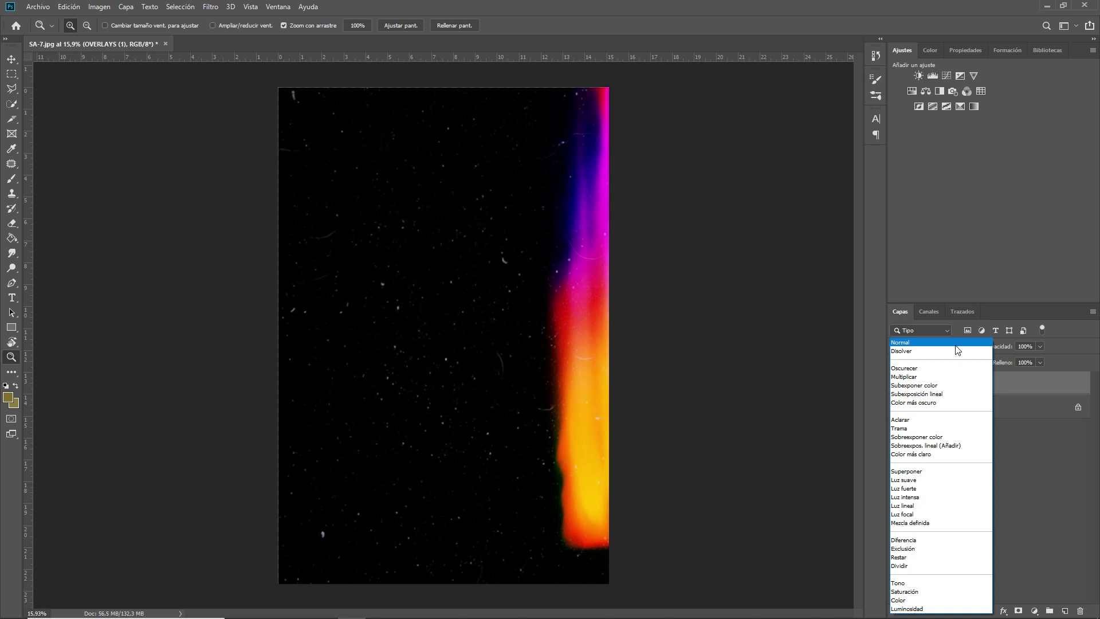
{"action": "left_click", "coordinate": [909, 430]}
{"action": "mouse_move", "coordinate": [441, 336]}
{"action": "left_mouse_down"}
{"action": "mouse_move", "coordinate": [468, 341]}
{"action": "mouse_move", "coordinate": [435, 341]}
{"action": "left_mouse_up"}
Enlarge OVERLAYS (1) to about 236%, shift it right, commit, and fit the view on screen.
{"action": "key", "text": "ctrl+t"}
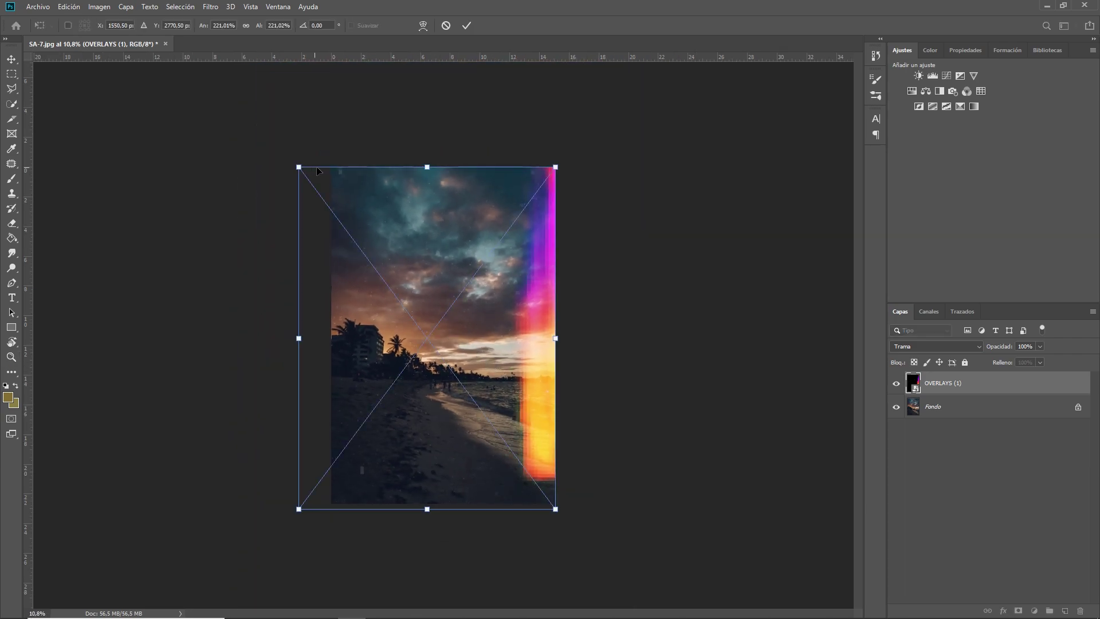
{"action": "left_click_drag", "start_coordinate": [298, 167], "coordinate": [290, 153]}
{"action": "mouse_move", "coordinate": [467, 262]}
{"action": "left_mouse_down"}
{"action": "mouse_move", "coordinate": [482, 280]}
{"action": "mouse_move", "coordinate": [465, 308]}
{"action": "left_mouse_up"}
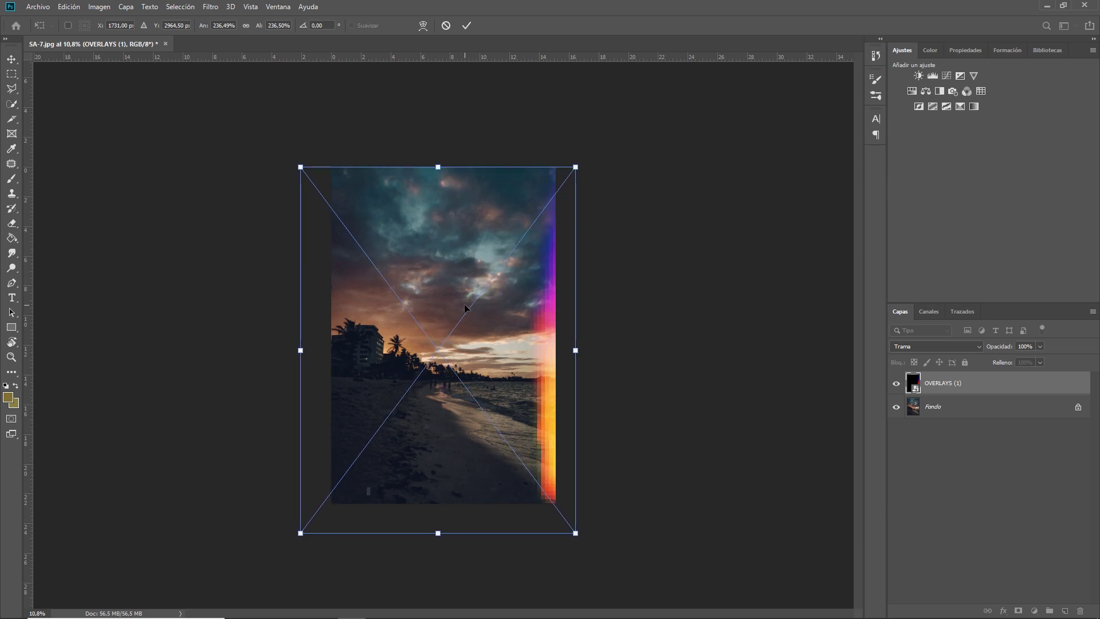
{"action": "key", "text": "Return"}
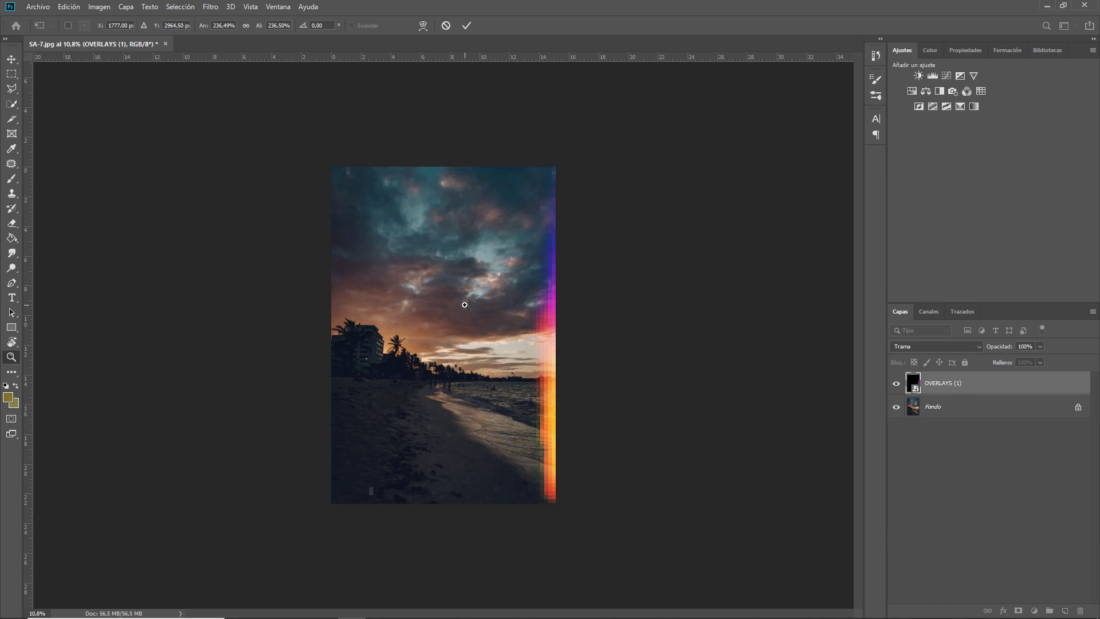
{"action": "key", "text": "z"}
{"action": "left_click_drag", "start_coordinate": [445, 322], "coordinate": [500, 352]}
{"action": "right_click", "coordinate": [460, 339]}
{"action": "left_click", "coordinate": [496, 346]}
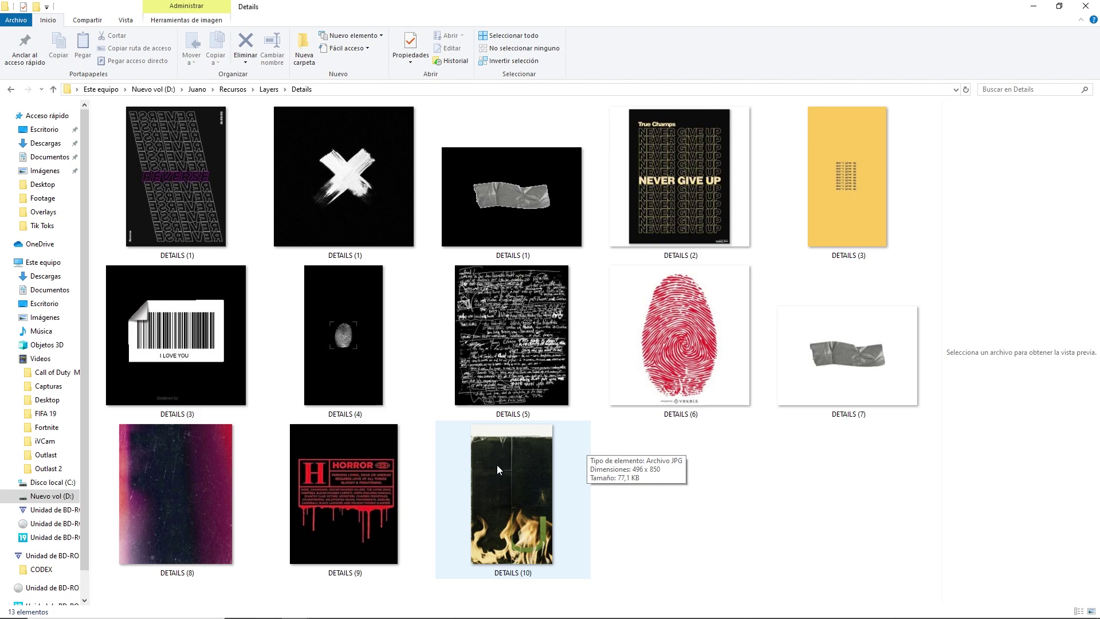
Drag DETAILS (10) onto the canvas and commit its placement.
{"action": "mouse_move", "coordinate": [511, 475]}
{"action": "left_mouse_down"}
{"action": "mouse_move", "coordinate": [359, 609]}
{"action": "mouse_move", "coordinate": [446, 230]}
{"action": "left_mouse_up"}
{"action": "left_click", "coordinate": [466, 25]}
{"action": "left_click", "coordinate": [945, 345]}
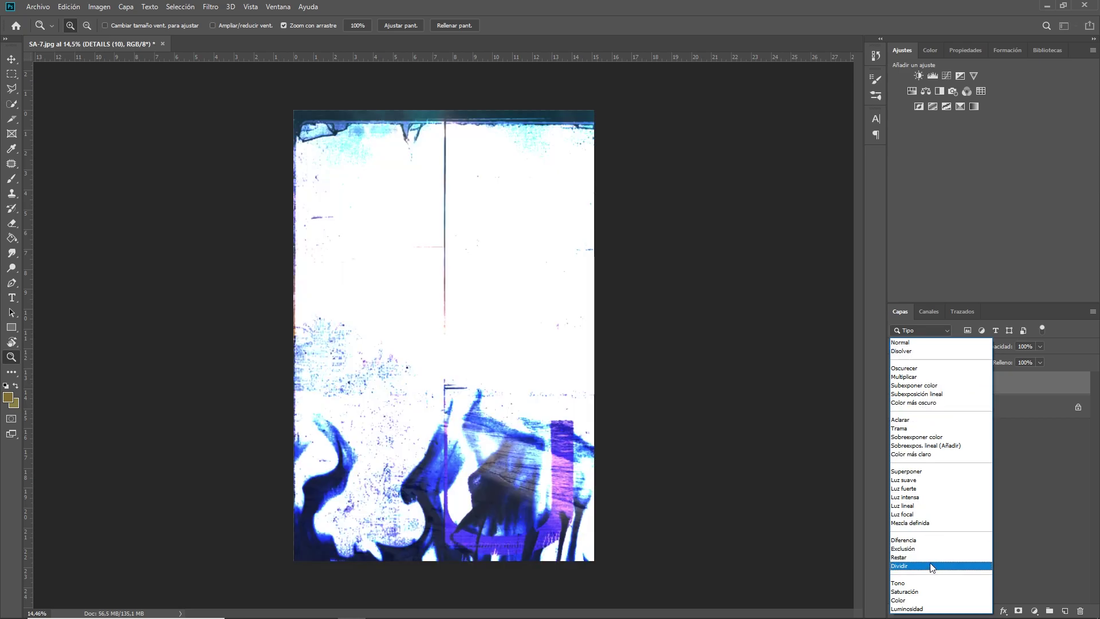
Set DETAILS (10) to Aclarar (Lighten), commit its transform, and fit the image in view.
{"action": "left_click", "coordinate": [924, 420]}
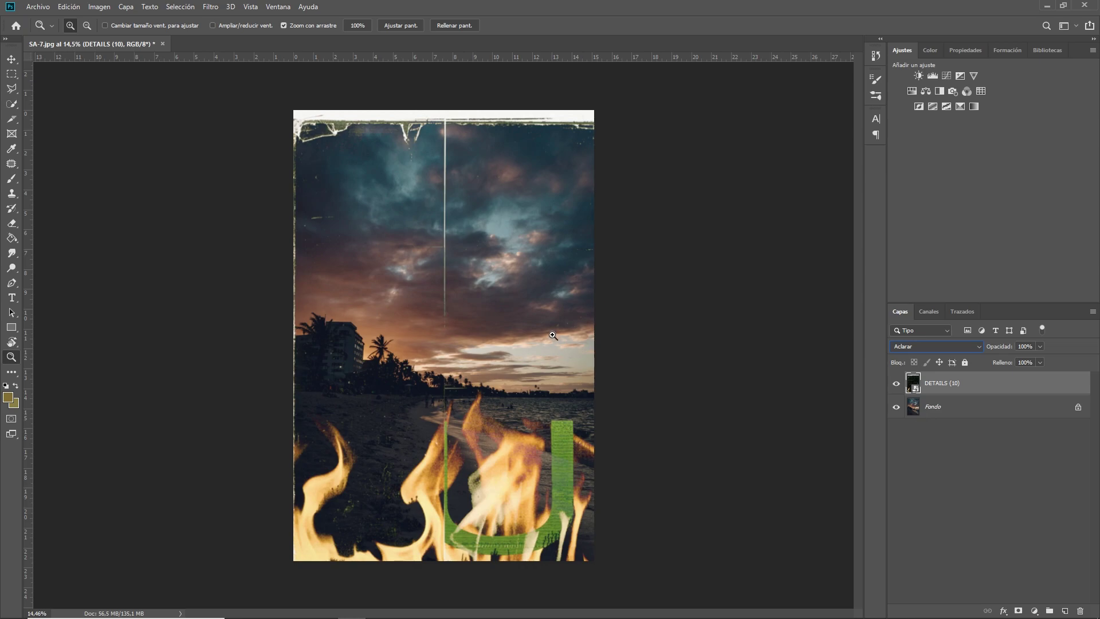
{"action": "key", "text": "ctrl+t"}
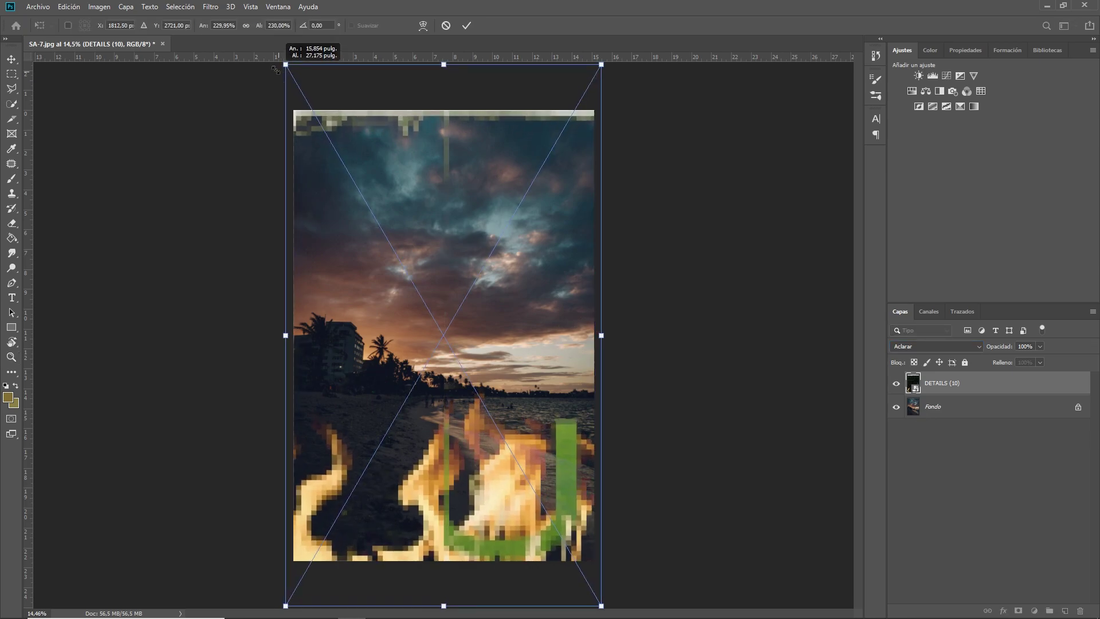
{"action": "left_click", "coordinate": [467, 26]}
{"action": "key", "text": "z"}
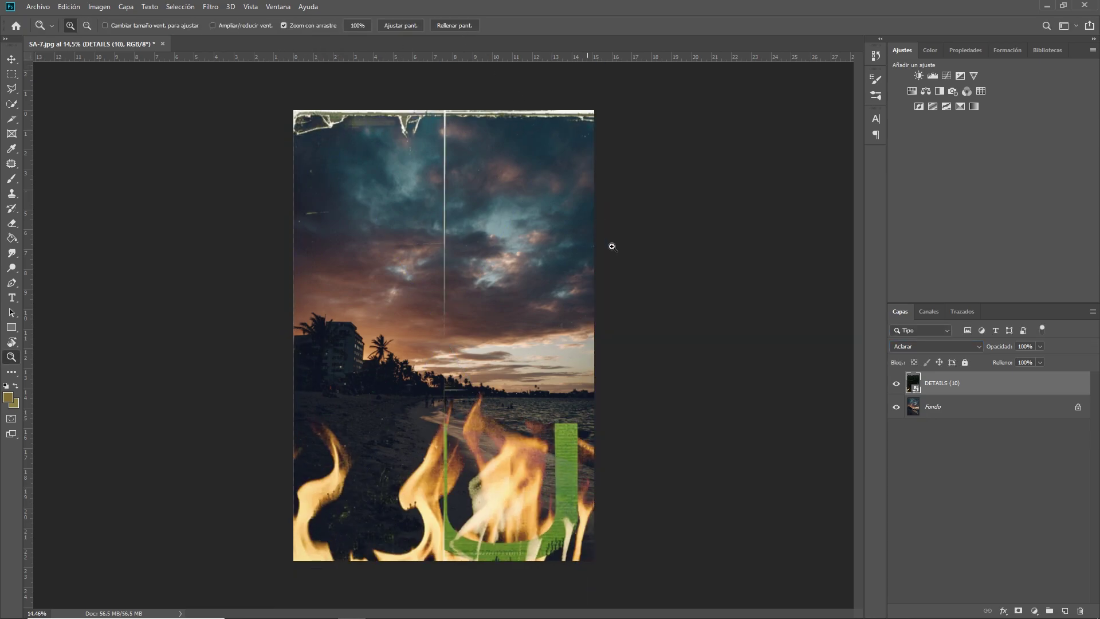
{"action": "left_click", "coordinate": [469, 494]}
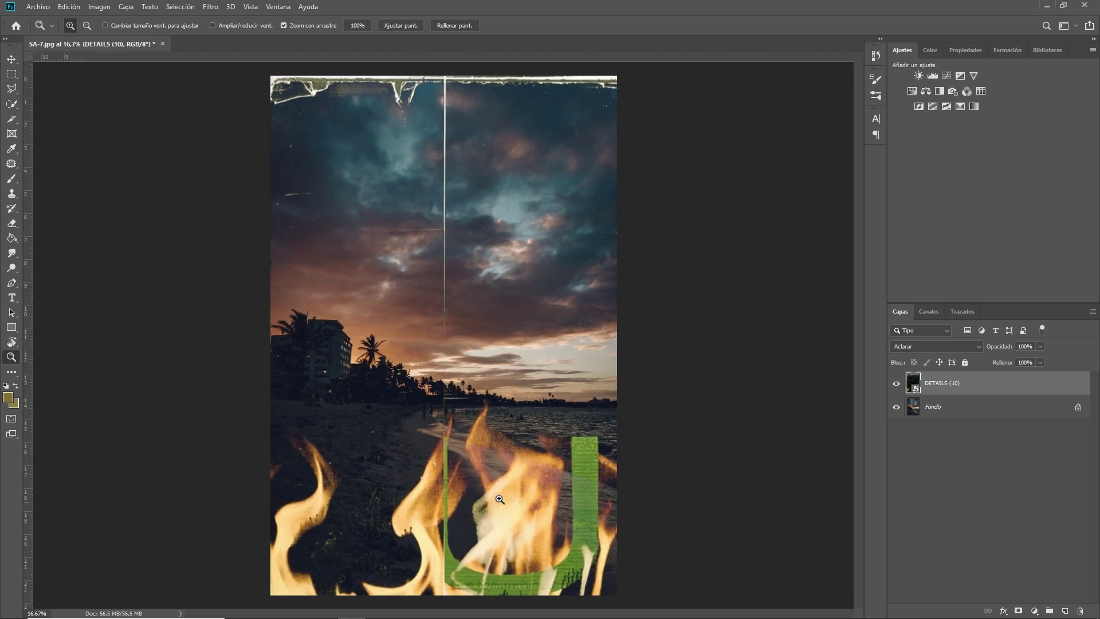
{"action": "left_click", "coordinate": [473, 483]}
{"action": "key", "text": "ctrl+0"}
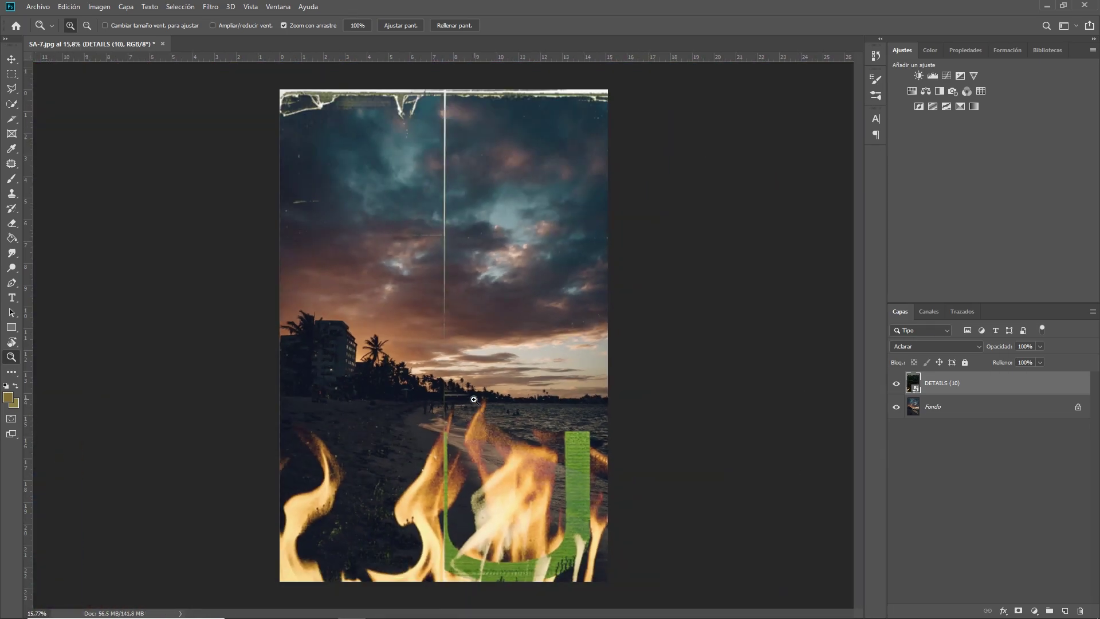
{"action": "right_click", "coordinate": [474, 399]}
{"action": "left_click", "coordinate": [516, 414]}
{"action": "left_click_drag", "start_coordinate": [515, 414], "coordinate": [513, 402]}
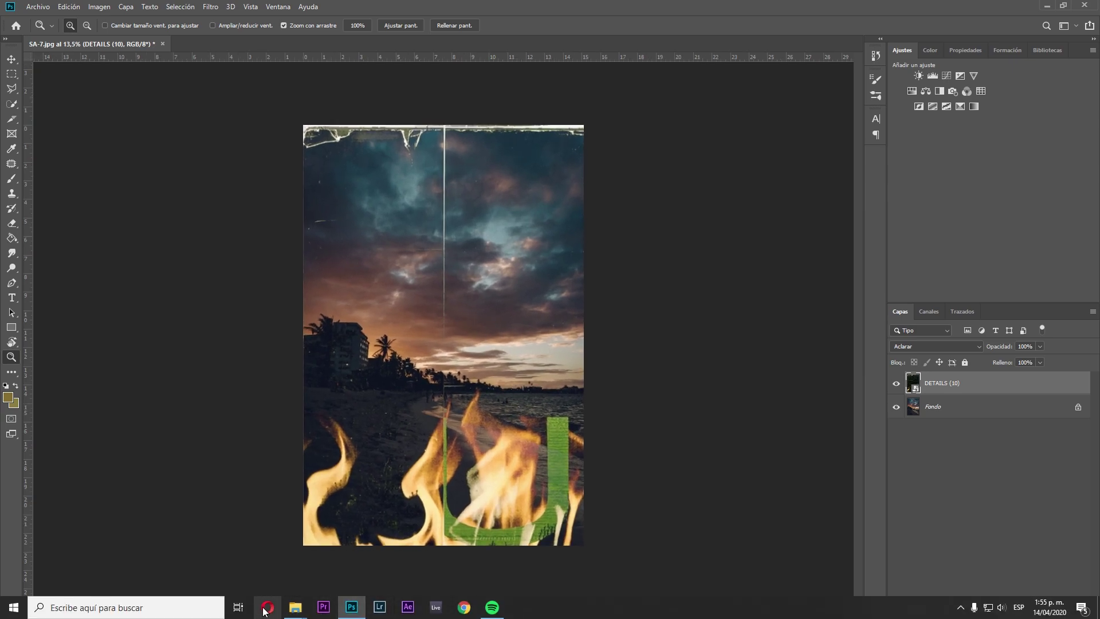
Switch to Opera and show Google Imágenes results for the texture search.
{"action": "left_click", "coordinate": [268, 606]}
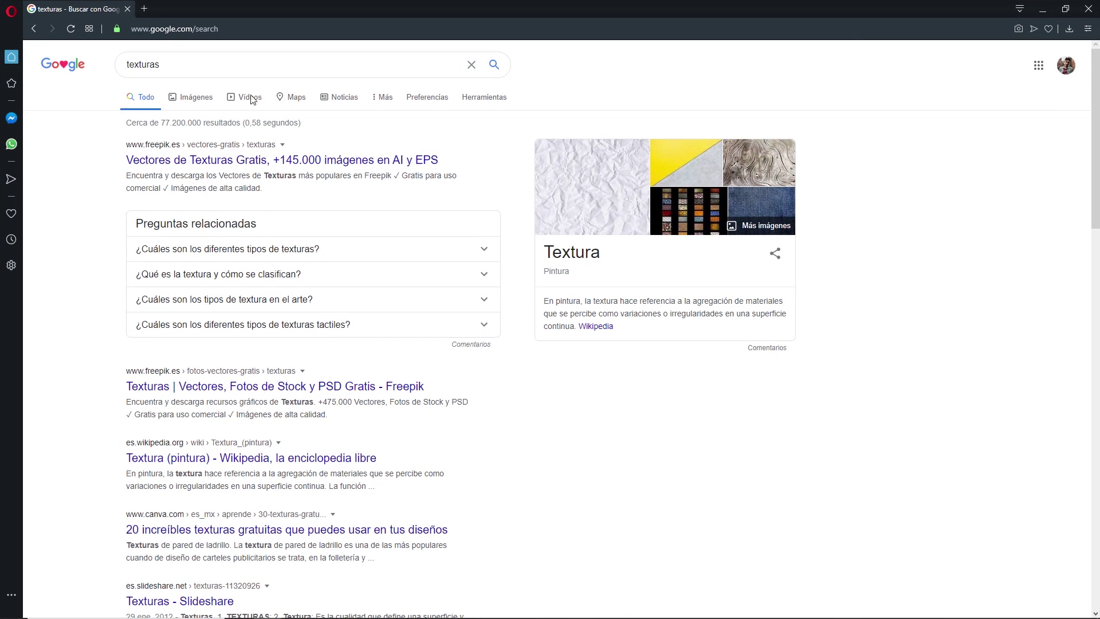
{"action": "left_click", "coordinate": [190, 103]}
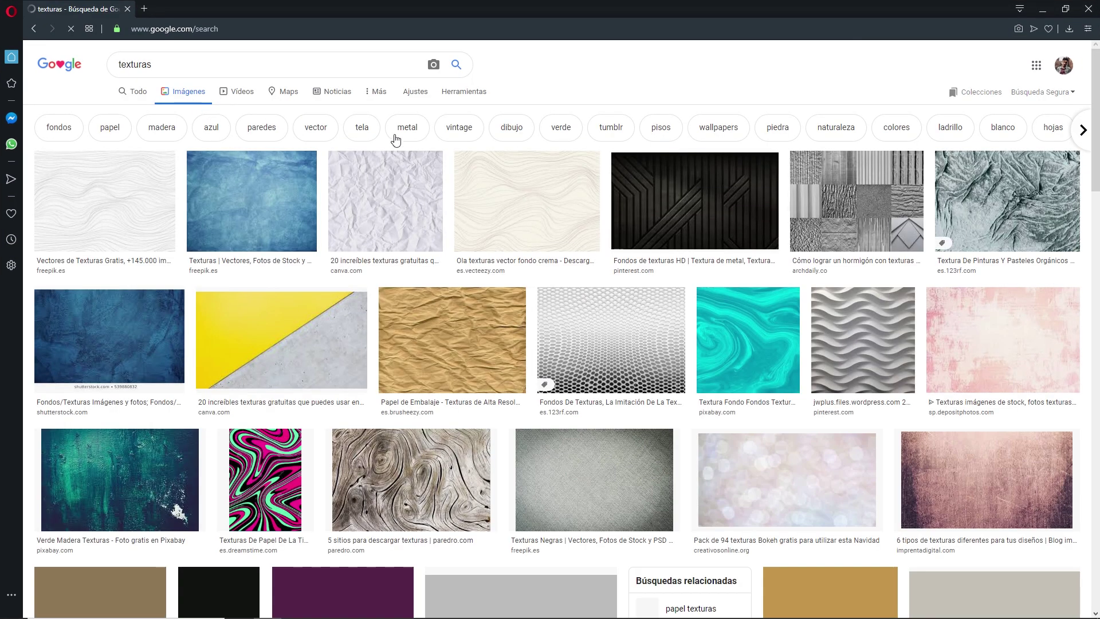
{"action": "scroll", "coordinate": [596, 387], "scroll_direction": "down", "scroll_amount": 10}
{"action": "scroll", "coordinate": [522, 338], "scroll_direction": "up", "scroll_amount": 10}
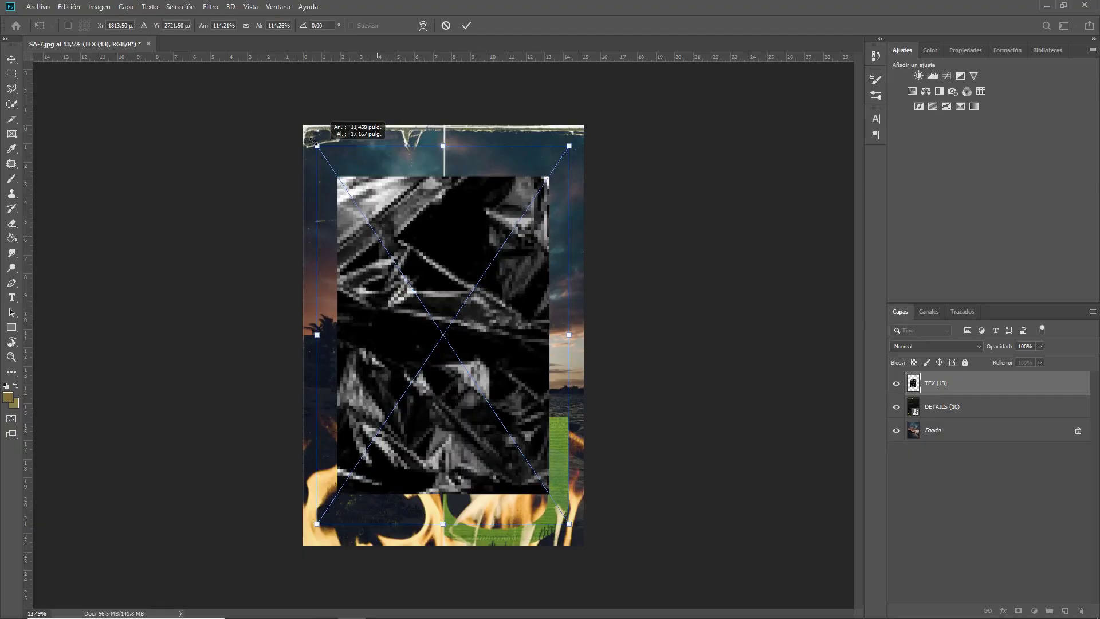
Slightly enlarge the TEX (13) plastic-wrap texture and set its blend mode to Screen (Trama).
{"action": "left_click_drag", "start_coordinate": [285, 117], "coordinate": [283, 115]}
{"action": "left_click", "coordinate": [466, 26]}
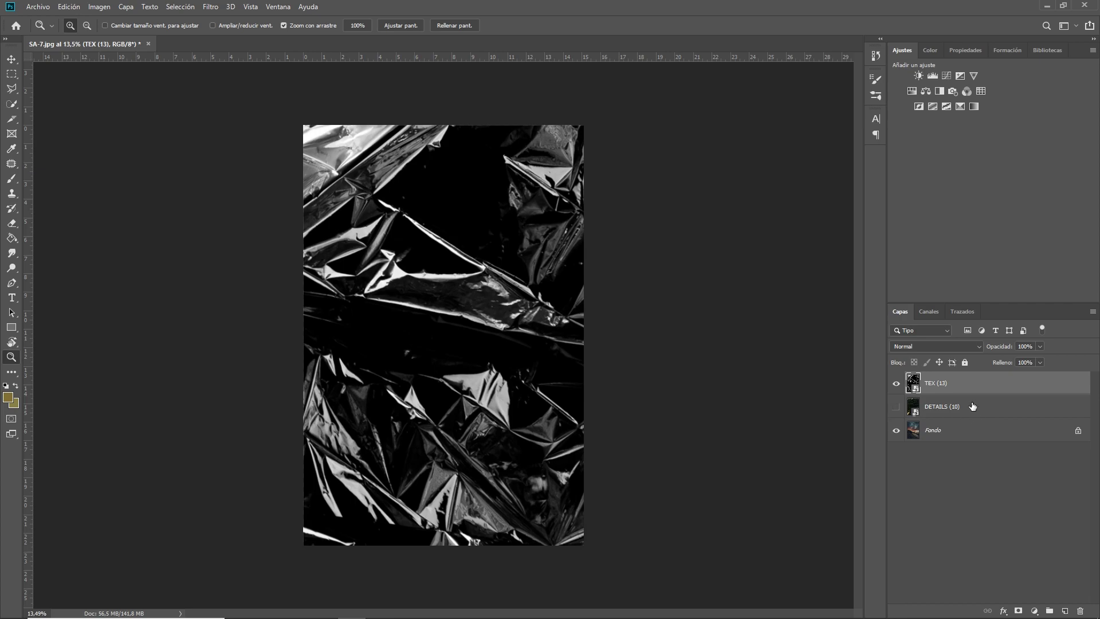
{"action": "left_click", "coordinate": [965, 347]}
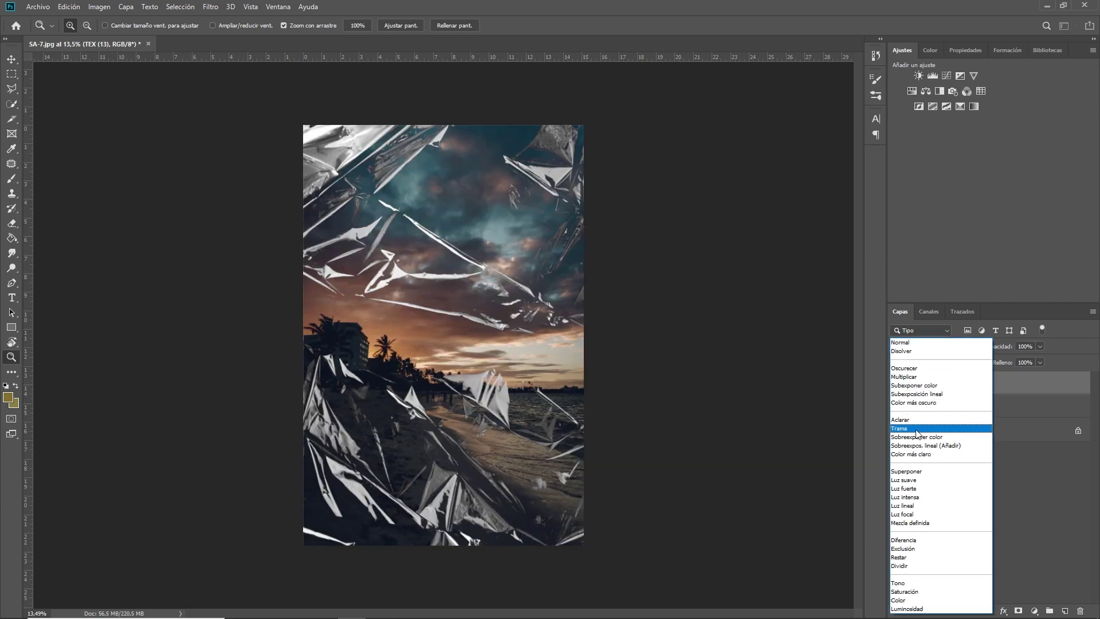
{"action": "left_click", "coordinate": [914, 433]}
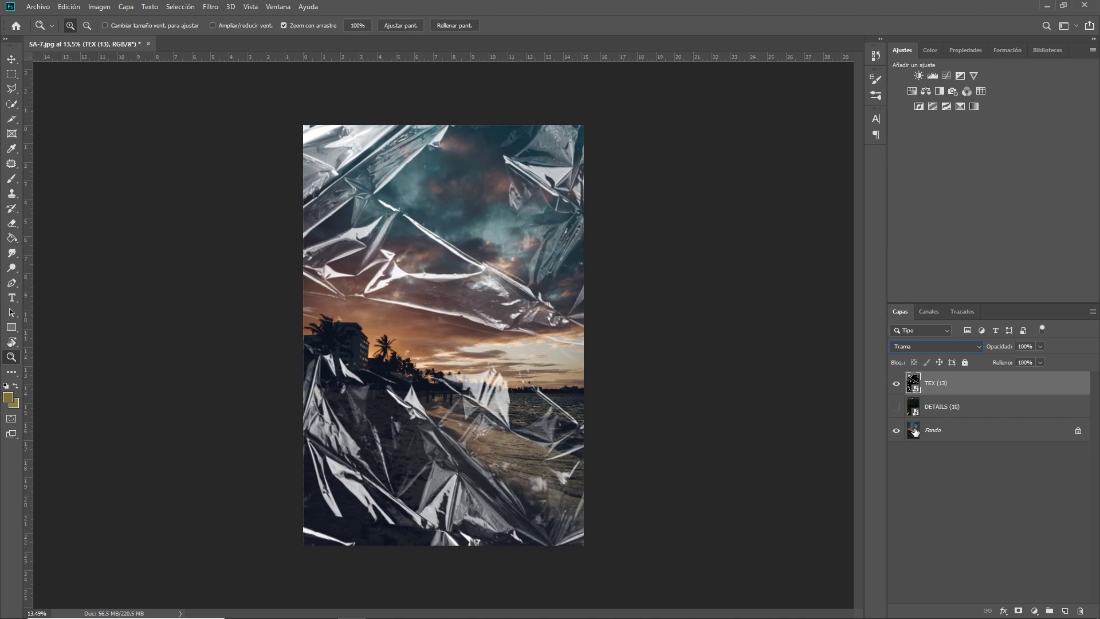